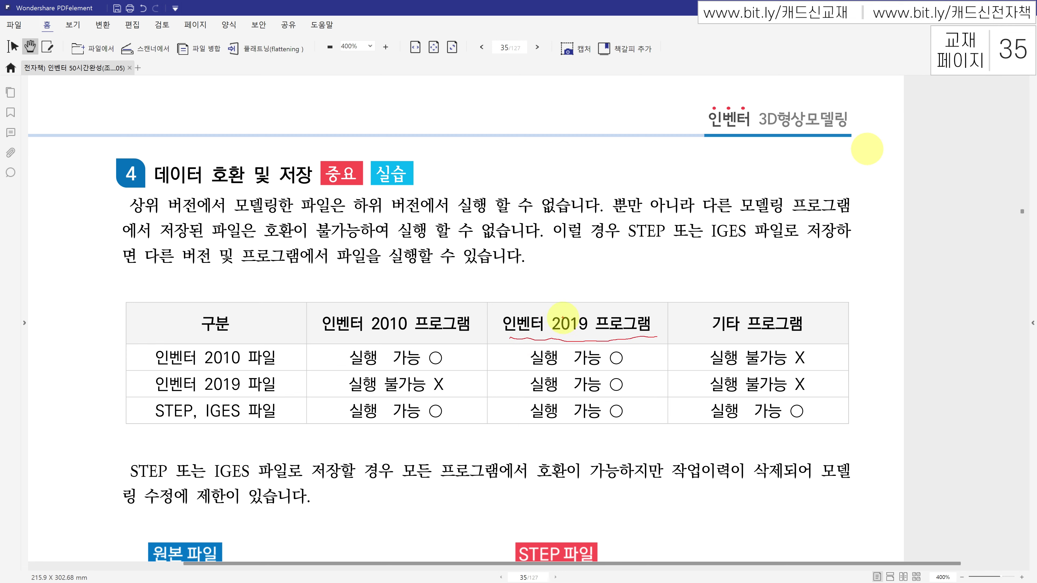
Mark the compatibility table in red: circle 2019, and underline the 인벤터 2019 파일 label, 인벤터 2010 프로그램 heading and its 실행 불가능 entry.
{"action": "mouse_move", "coordinate": [575, 324]}
{"action": "left_mouse_down"}
{"action": "mouse_move", "coordinate": [578, 310]}
{"action": "mouse_move", "coordinate": [547, 323]}
{"action": "mouse_move", "coordinate": [581, 338]}
{"action": "mouse_move", "coordinate": [571, 320]}
{"action": "left_mouse_up"}
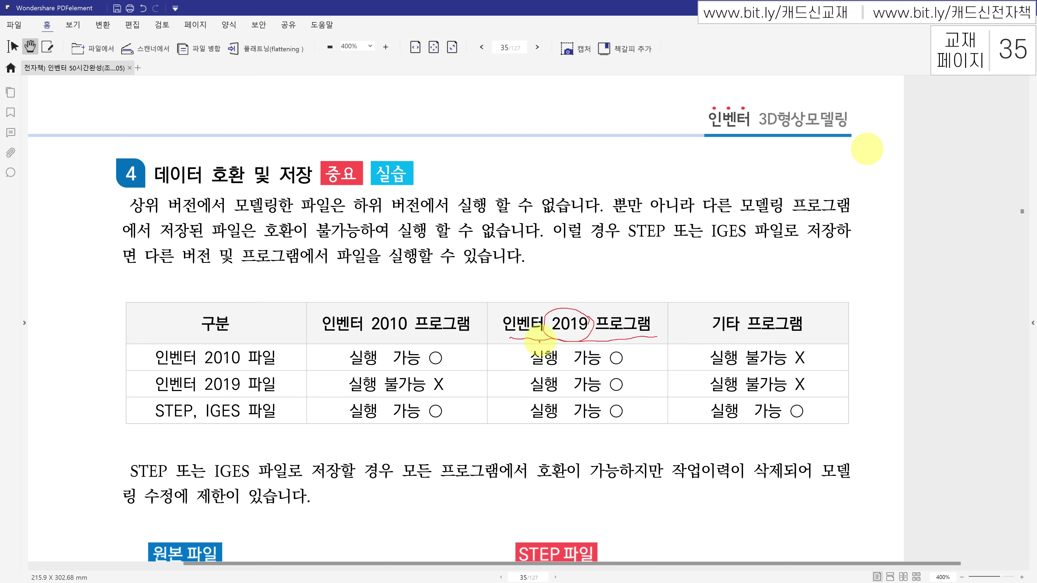
{"action": "left_click_drag", "start_coordinate": [166, 393], "coordinate": [276, 385]}
{"action": "left_click_drag", "start_coordinate": [322, 337], "coordinate": [408, 340]}
{"action": "left_click_drag", "start_coordinate": [423, 339], "coordinate": [460, 338]}
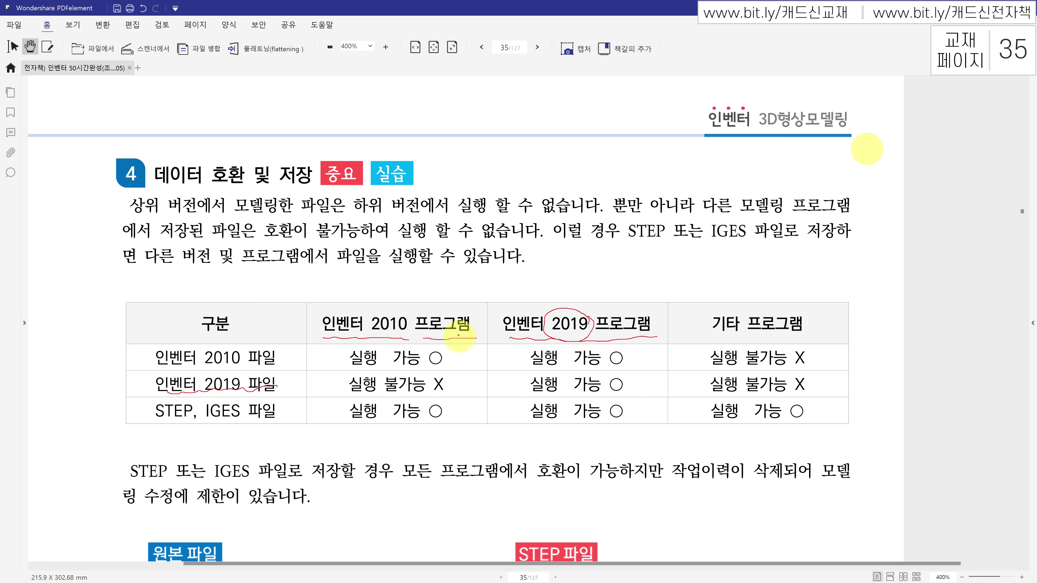
{"action": "left_click_drag", "start_coordinate": [348, 393], "coordinate": [427, 394]}
{"action": "left_click_drag", "start_coordinate": [557, 334], "coordinate": [588, 336]}
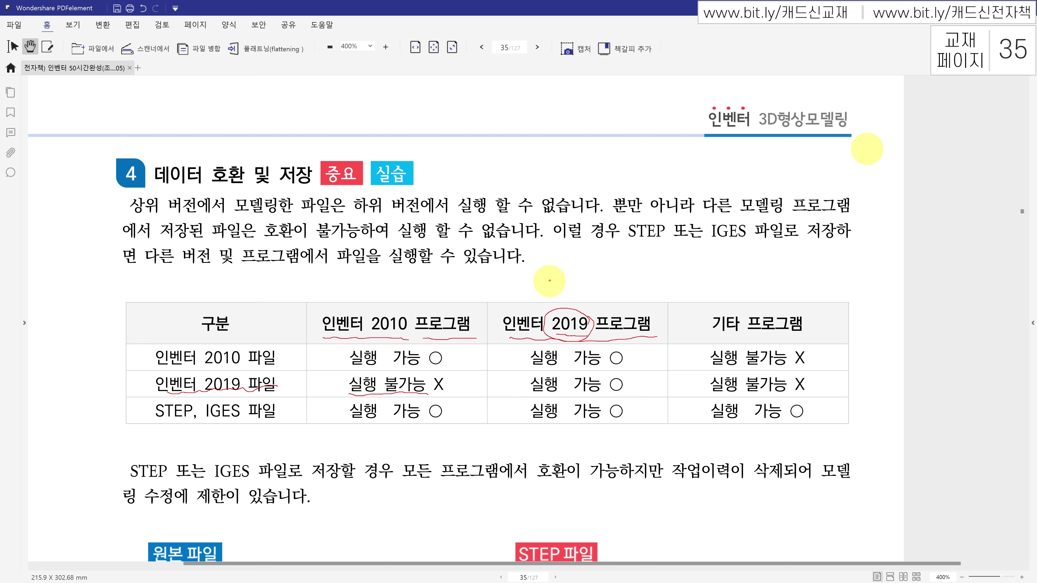
Handwrite 집 above the 인벤터 2019 프로그램 column and 회사 above the 인벤터 2010 프로그램 column.
{"action": "left_click_drag", "start_coordinate": [547, 284], "coordinate": [557, 296]}
{"action": "left_click_drag", "start_coordinate": [559, 288], "coordinate": [579, 289]}
{"action": "left_click_drag", "start_coordinate": [565, 292], "coordinate": [575, 300]}
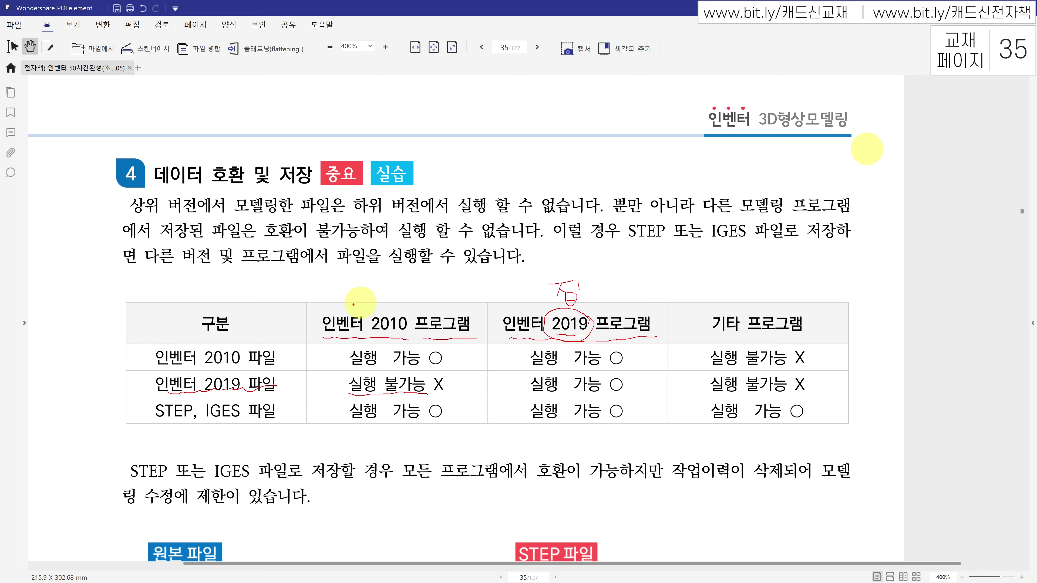
{"action": "left_click_drag", "start_coordinate": [372, 284], "coordinate": [382, 285]}
{"action": "left_click_drag", "start_coordinate": [368, 290], "coordinate": [384, 295]}
{"action": "left_click_drag", "start_coordinate": [376, 300], "coordinate": [391, 299]}
{"action": "left_click_drag", "start_coordinate": [392, 292], "coordinate": [395, 303]}
{"action": "left_click_drag", "start_coordinate": [397, 288], "coordinate": [411, 301]}
{"action": "left_click_drag", "start_coordinate": [410, 290], "coordinate": [420, 291]}
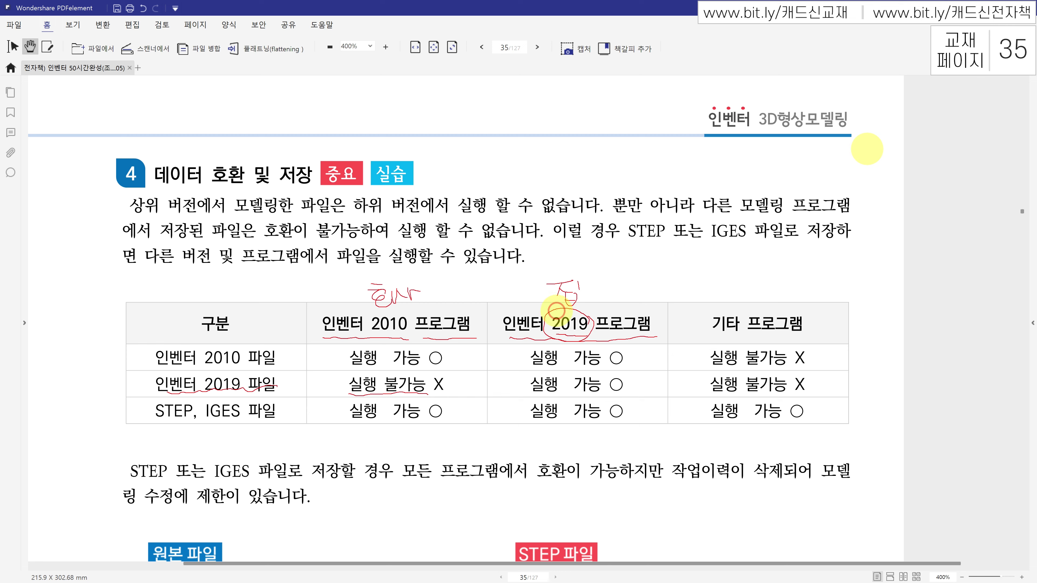
Draw an arrow from the 2019 column to the 2010 column, then circle the X for 2019 files and the 2019 heading.
{"action": "mouse_move", "coordinate": [556, 311]}
{"action": "left_mouse_down"}
{"action": "mouse_move", "coordinate": [486, 281]}
{"action": "mouse_move", "coordinate": [434, 302]}
{"action": "mouse_move", "coordinate": [439, 310]}
{"action": "left_mouse_up"}
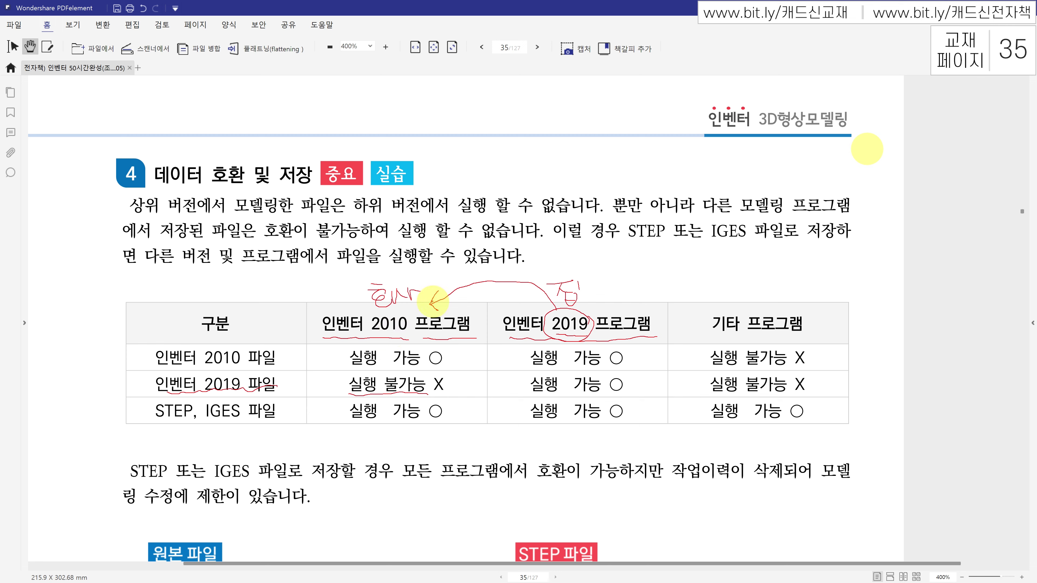
{"action": "mouse_move", "coordinate": [445, 371]}
{"action": "left_mouse_down"}
{"action": "mouse_move", "coordinate": [424, 372]}
{"action": "mouse_move", "coordinate": [440, 397]}
{"action": "mouse_move", "coordinate": [436, 369]}
{"action": "left_mouse_up"}
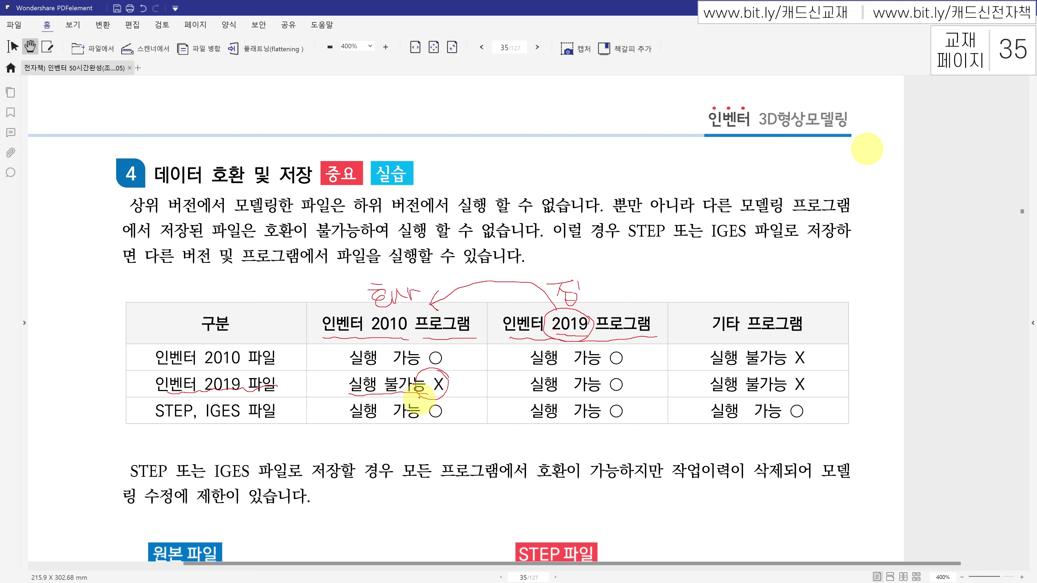
{"action": "mouse_move", "coordinate": [586, 338]}
{"action": "left_mouse_down"}
{"action": "mouse_move", "coordinate": [547, 329]}
{"action": "mouse_move", "coordinate": [600, 323]}
{"action": "mouse_move", "coordinate": [572, 339]}
{"action": "mouse_move", "coordinate": [592, 317]}
{"action": "left_mouse_up"}
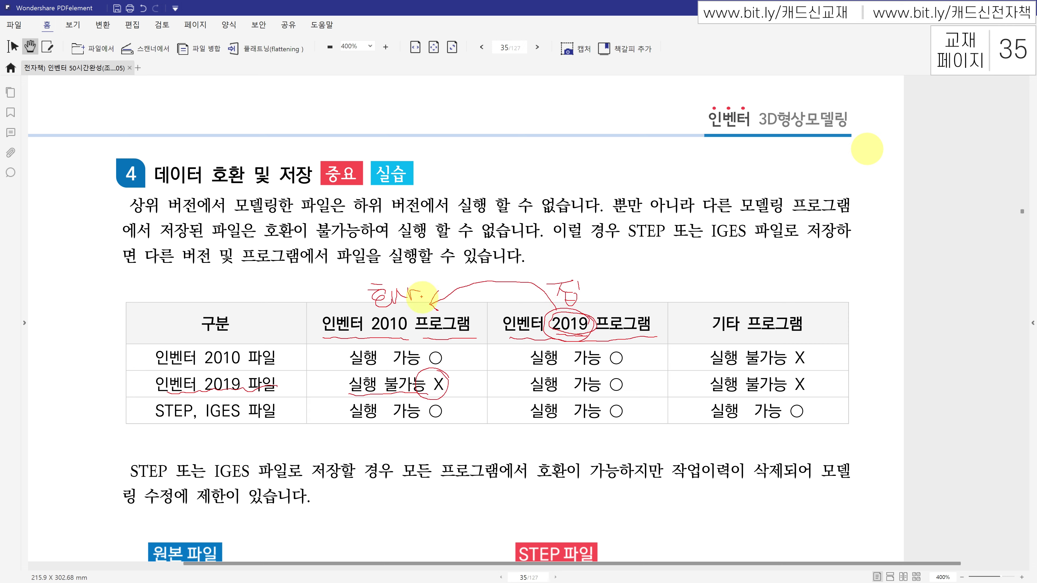
Write "step iges" above the arrow and mark the STEP, IGES row label, its 2010 entry and the 2010 heading.
{"action": "mouse_move", "coordinate": [490, 266]}
{"action": "left_mouse_down"}
{"action": "mouse_move", "coordinate": [474, 277]}
{"action": "mouse_move", "coordinate": [588, 273]}
{"action": "mouse_move", "coordinate": [552, 271]}
{"action": "left_mouse_up"}
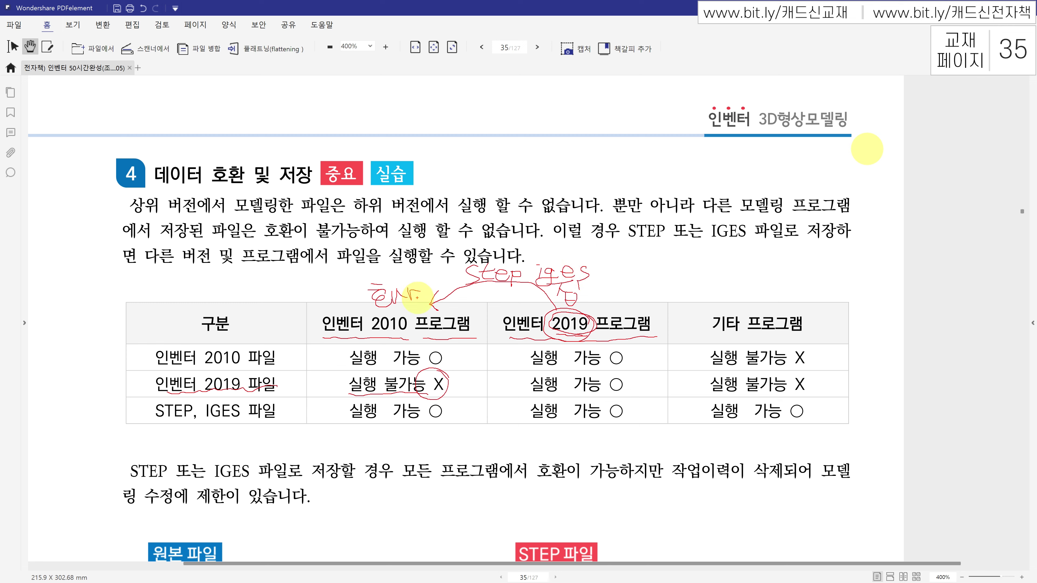
{"action": "left_click_drag", "start_coordinate": [156, 416], "coordinate": [274, 415]}
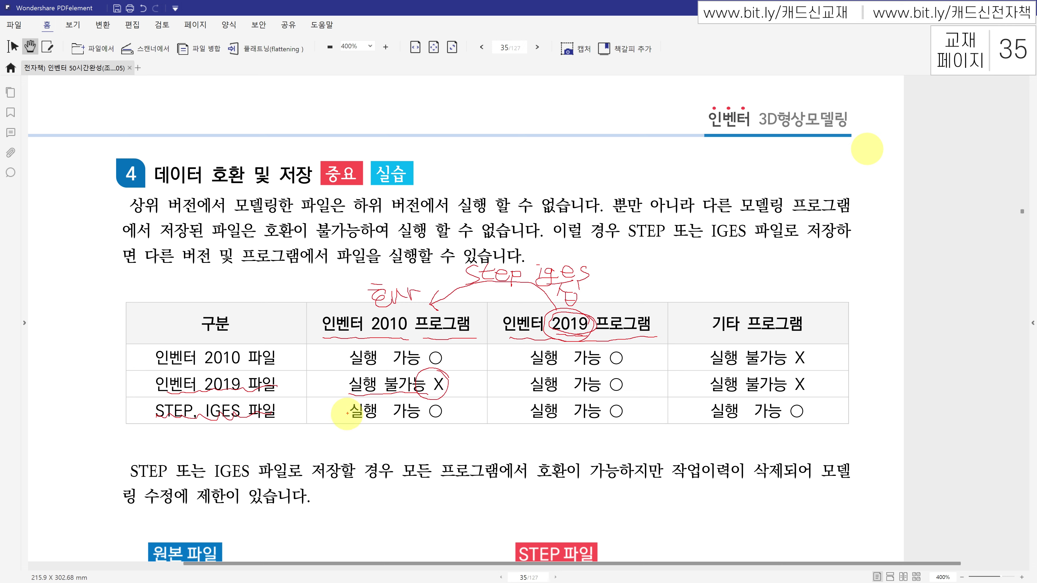
{"action": "mouse_move", "coordinate": [352, 425]}
{"action": "left_mouse_down"}
{"action": "mouse_move", "coordinate": [439, 424]}
{"action": "mouse_move", "coordinate": [447, 405]}
{"action": "mouse_move", "coordinate": [412, 424]}
{"action": "left_mouse_up"}
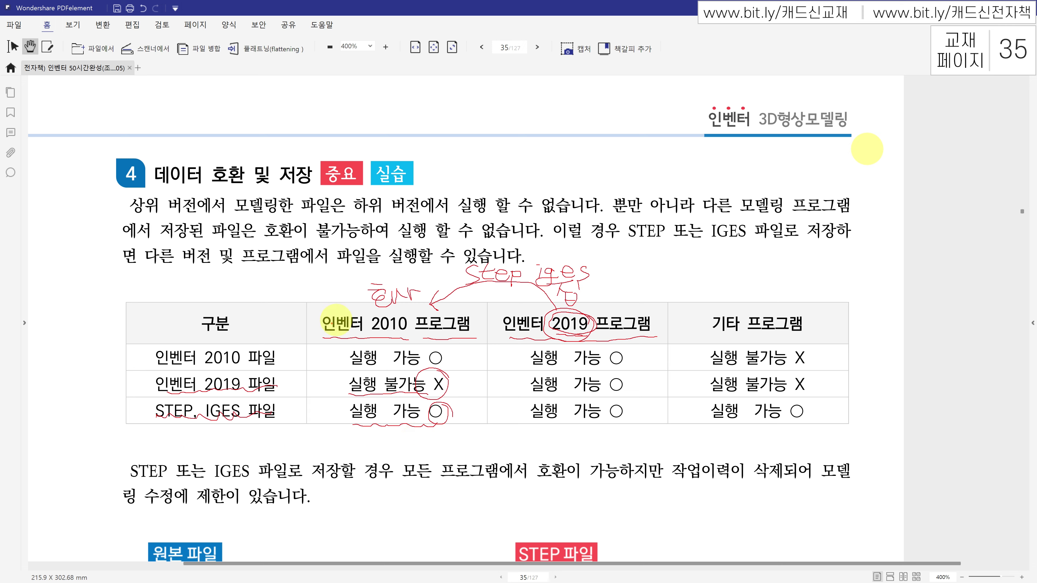
{"action": "mouse_move", "coordinate": [324, 338]}
{"action": "left_mouse_down"}
{"action": "mouse_move", "coordinate": [414, 342]}
{"action": "mouse_move", "coordinate": [406, 313]}
{"action": "mouse_move", "coordinate": [366, 308]}
{"action": "mouse_move", "coordinate": [398, 329]}
{"action": "mouse_move", "coordinate": [408, 312]}
{"action": "left_mouse_up"}
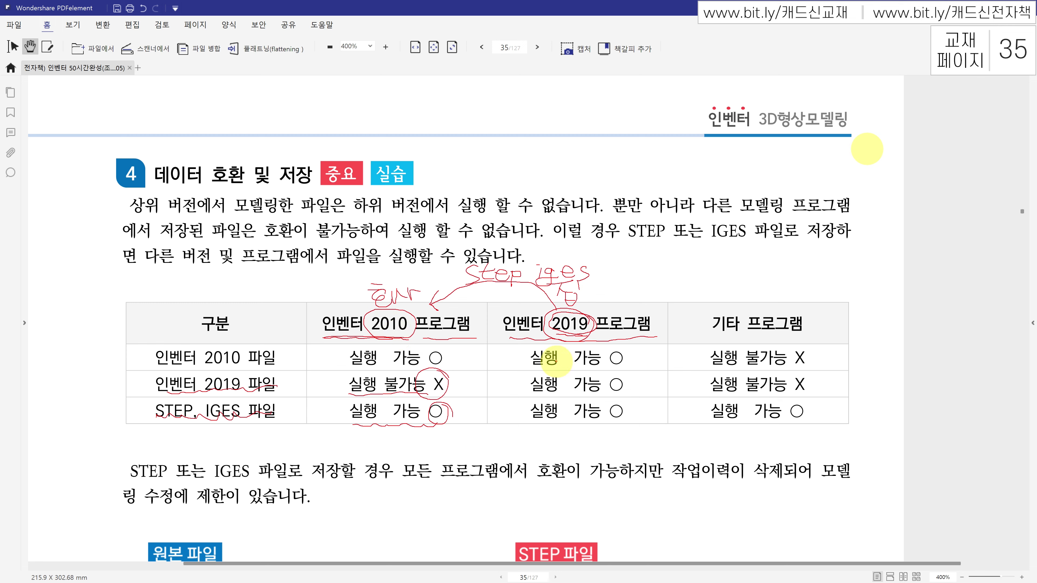
Note 학교 and the other software above 기타 프로그램, link it with arrows from the 2019 column, and underline its STEP, IGES entry.
{"action": "mouse_move", "coordinate": [570, 310]}
{"action": "left_mouse_down"}
{"action": "mouse_move", "coordinate": [531, 323]}
{"action": "mouse_move", "coordinate": [547, 296]}
{"action": "mouse_move", "coordinate": [498, 305]}
{"action": "mouse_move", "coordinate": [511, 339]}
{"action": "mouse_move", "coordinate": [544, 310]}
{"action": "mouse_move", "coordinate": [547, 319]}
{"action": "left_mouse_up"}
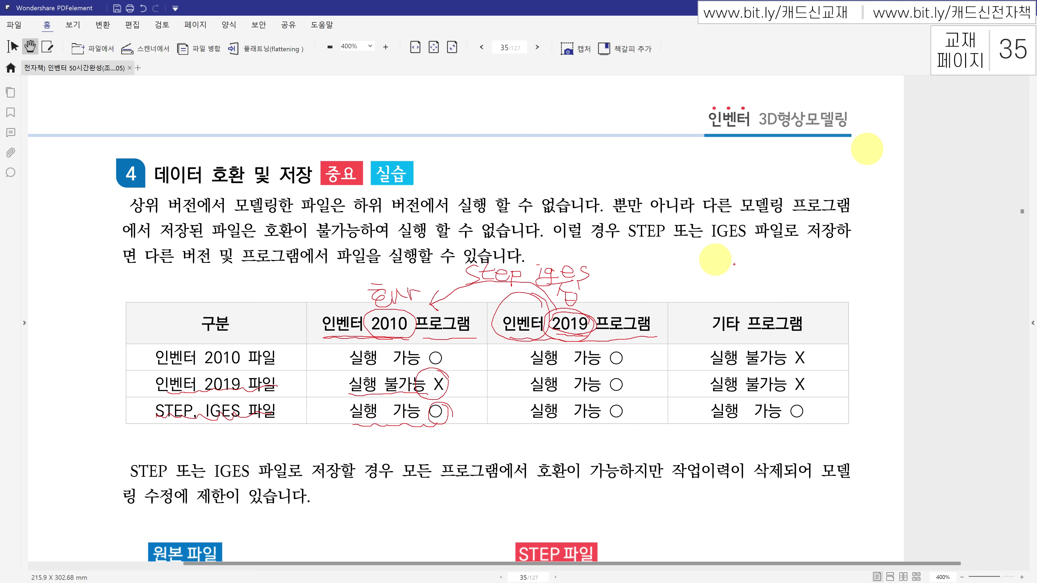
{"action": "mouse_move", "coordinate": [742, 288]}
{"action": "left_mouse_down"}
{"action": "mouse_move", "coordinate": [739, 278]}
{"action": "mouse_move", "coordinate": [750, 299]}
{"action": "mouse_move", "coordinate": [831, 272]}
{"action": "left_mouse_up"}
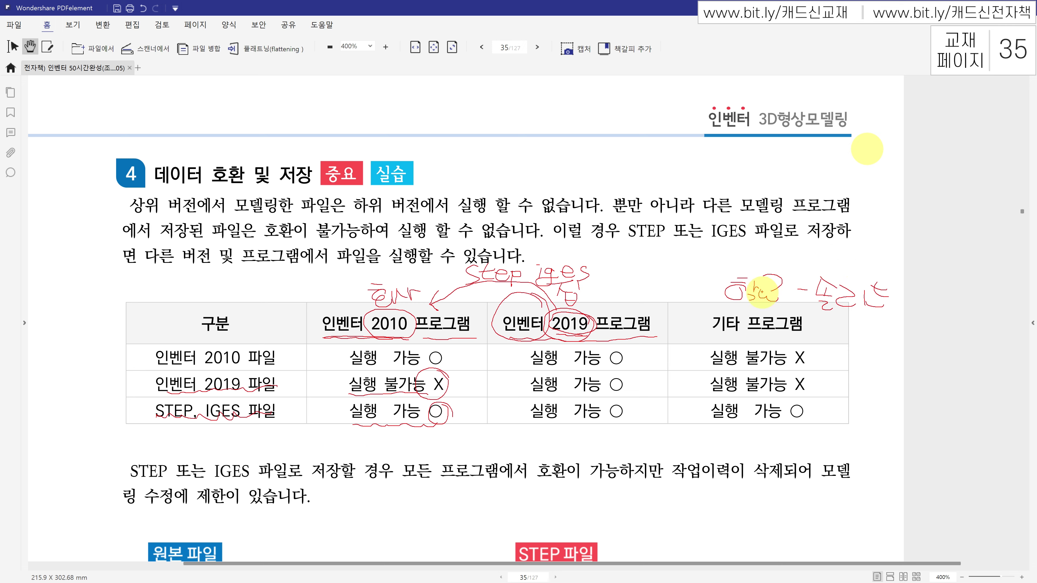
{"action": "left_click", "coordinate": [625, 265]}
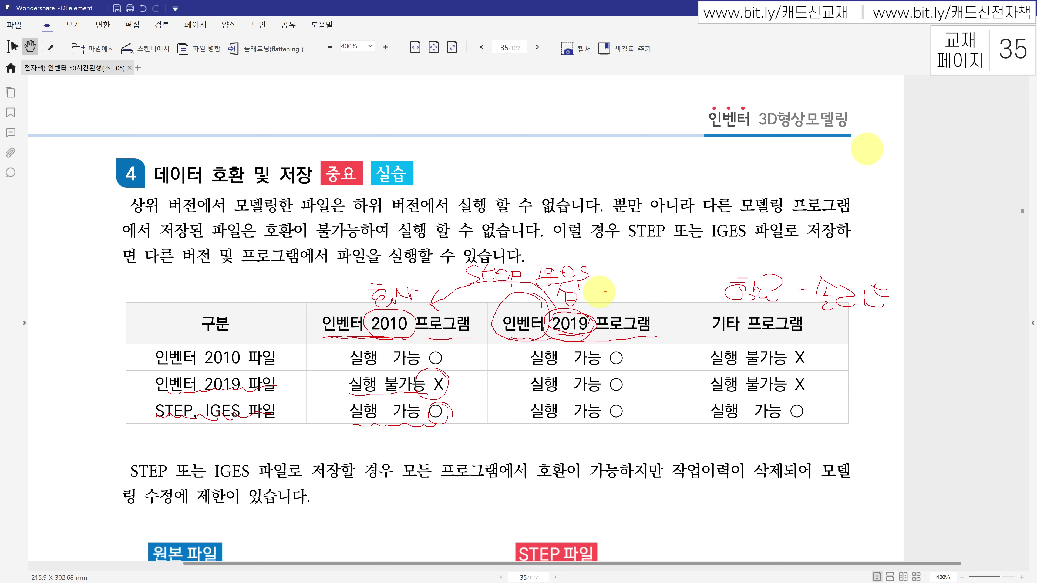
{"action": "left_click_drag", "start_coordinate": [599, 291], "coordinate": [670, 280]}
{"action": "mouse_move", "coordinate": [558, 254]}
{"action": "left_mouse_down"}
{"action": "mouse_move", "coordinate": [480, 288]}
{"action": "mouse_move", "coordinate": [588, 278]}
{"action": "mouse_move", "coordinate": [492, 250]}
{"action": "mouse_move", "coordinate": [530, 272]}
{"action": "mouse_move", "coordinate": [592, 243]}
{"action": "mouse_move", "coordinate": [694, 239]}
{"action": "mouse_move", "coordinate": [705, 265]}
{"action": "mouse_move", "coordinate": [694, 270]}
{"action": "left_mouse_up"}
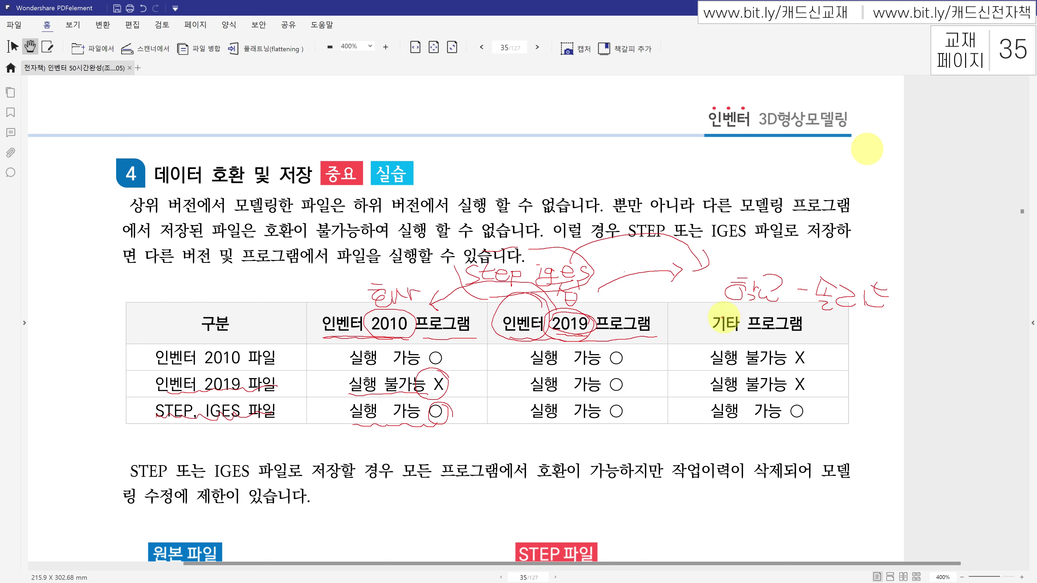
{"action": "left_click_drag", "start_coordinate": [707, 424], "coordinate": [812, 411]}
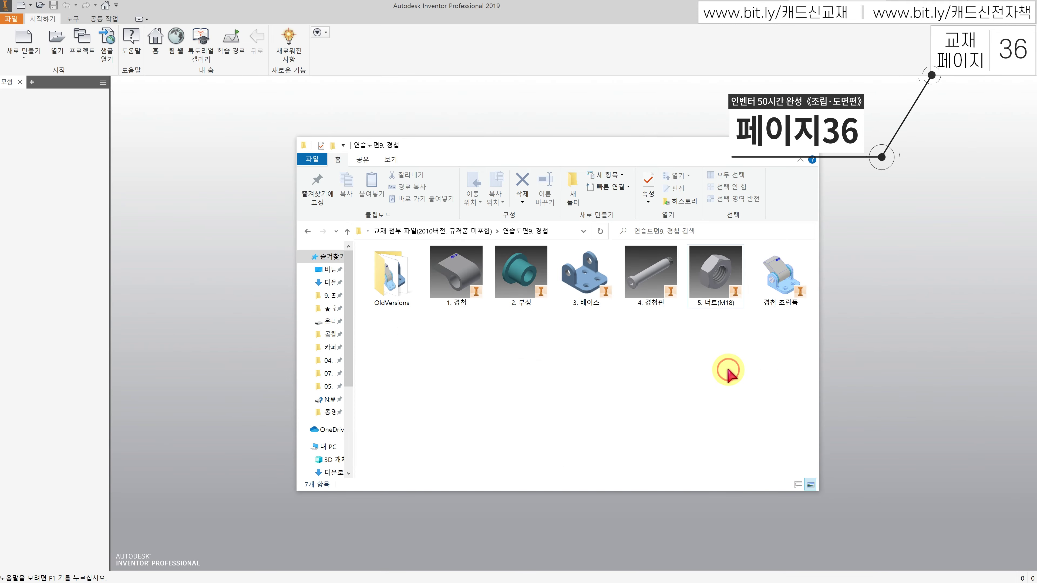
Open the 경첩 조립품 assembly in Inventor, save a copy as the STEP file 경첩 조립품.stp, and close the assembly.
{"action": "double_click", "coordinate": [781, 282]}
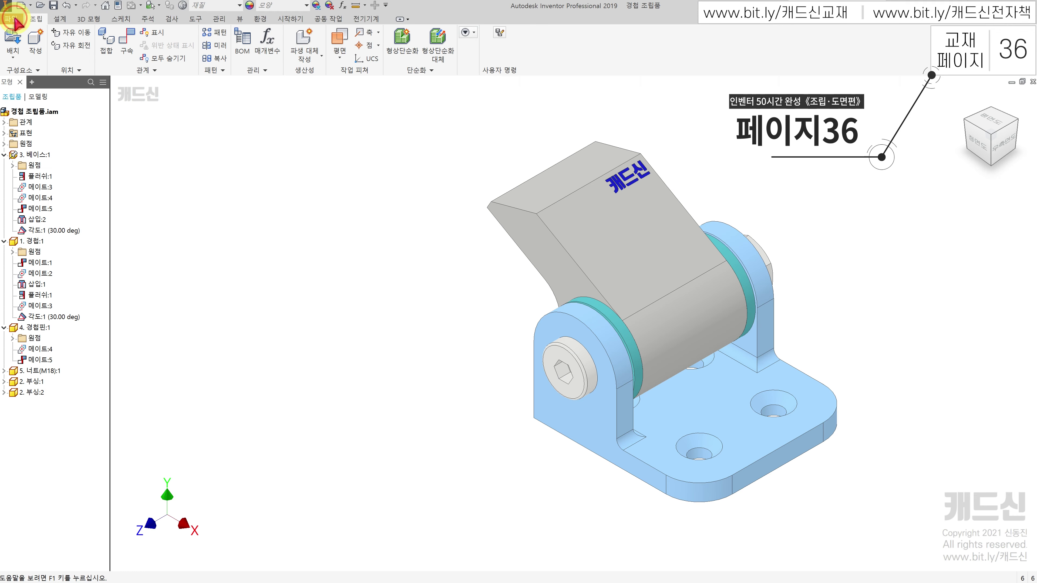
{"action": "left_click", "coordinate": [11, 19]}
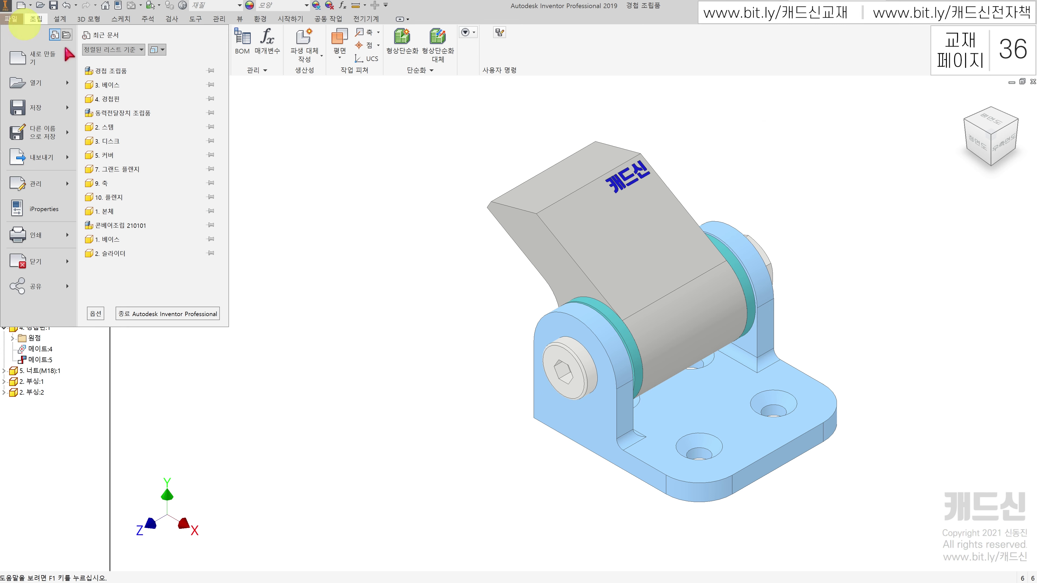
{"action": "mouse_move", "coordinate": [71, 141]}
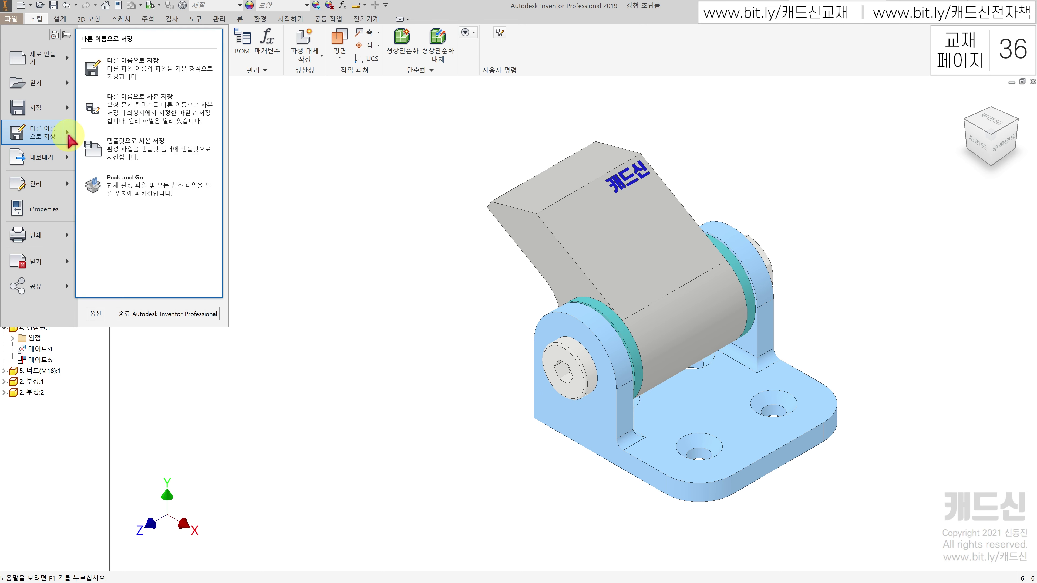
{"action": "left_click", "coordinate": [161, 120]}
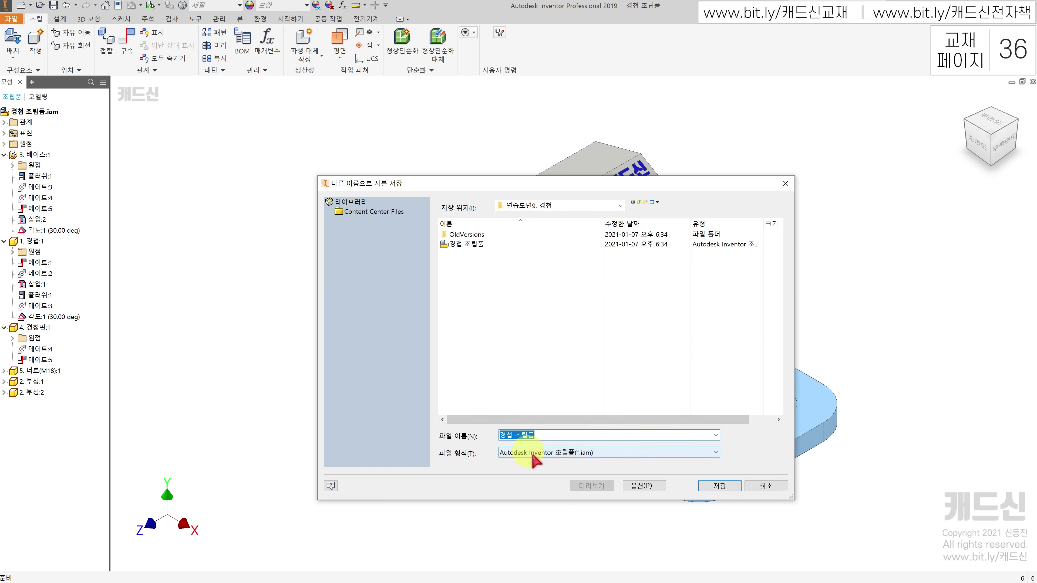
{"action": "left_click", "coordinate": [531, 453]}
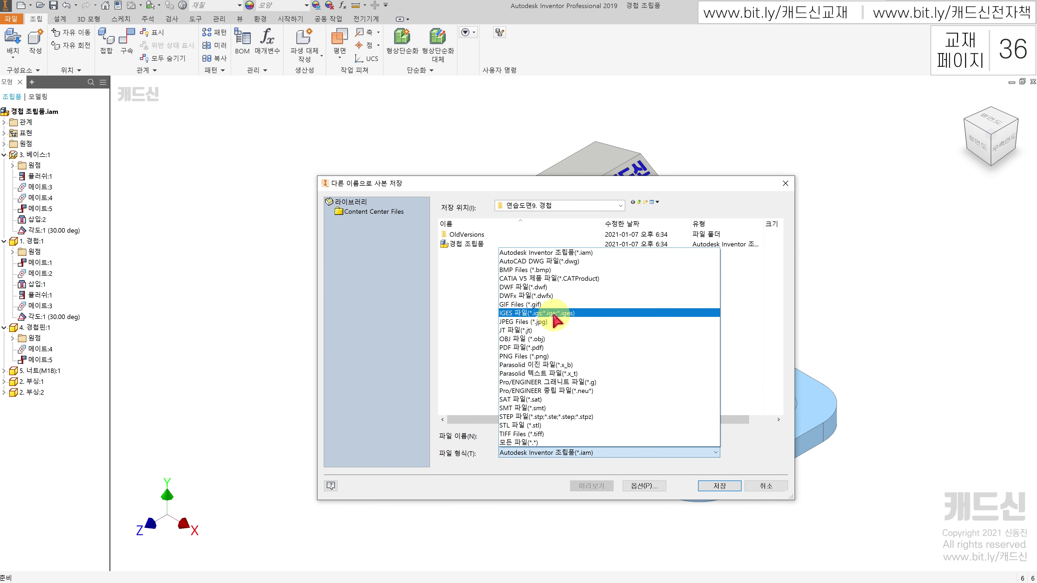
{"action": "left_click", "coordinate": [537, 417]}
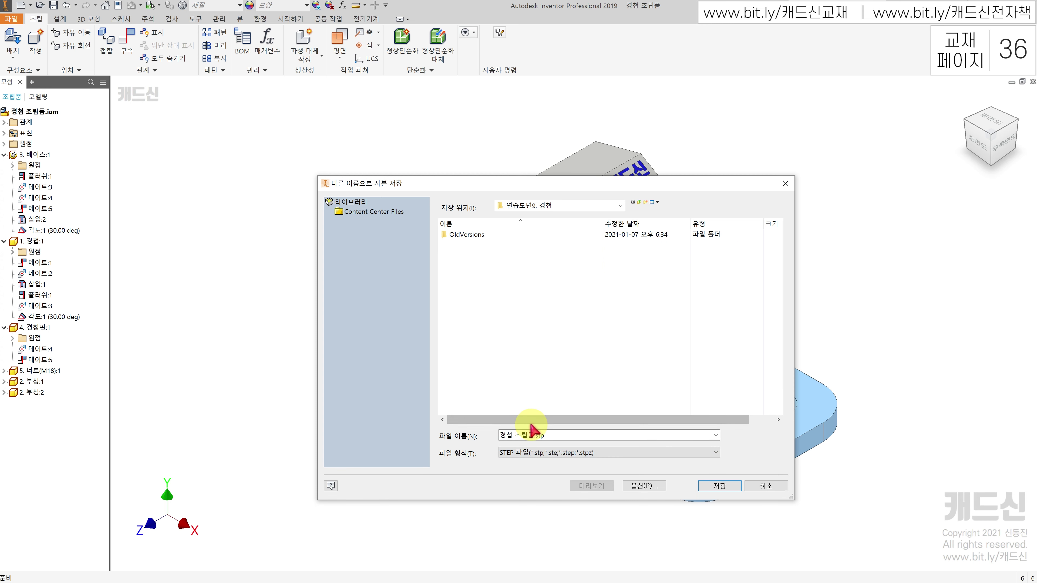
{"action": "left_click", "coordinate": [726, 487]}
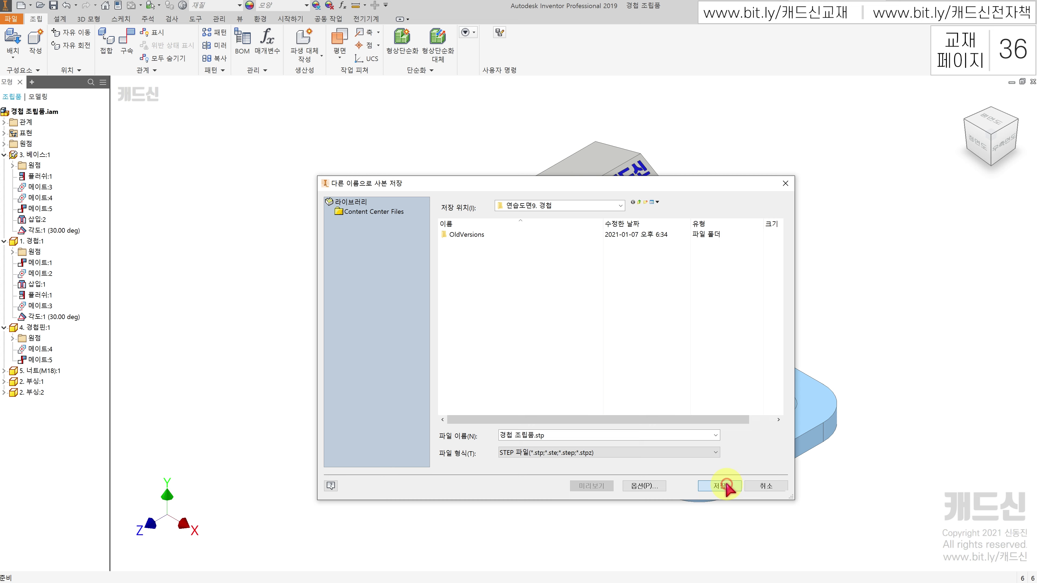
{"action": "left_click", "coordinate": [1033, 82]}
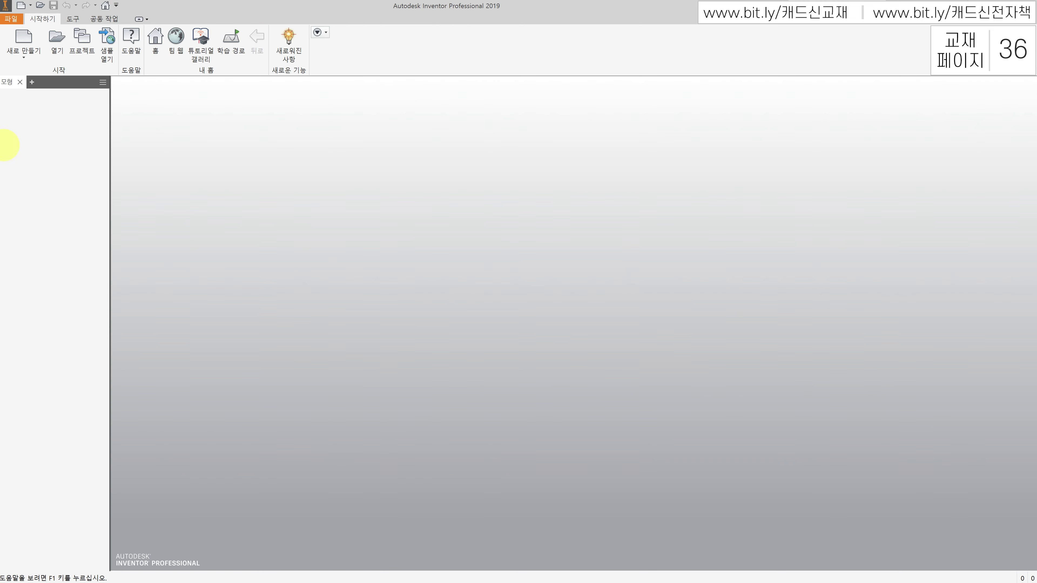
Switch to the 연습도면9. 경첩 folder in File Explorer and open 경첩 조립품.stp in Inventor for import.
{"action": "key", "text": "alt+Tab"}
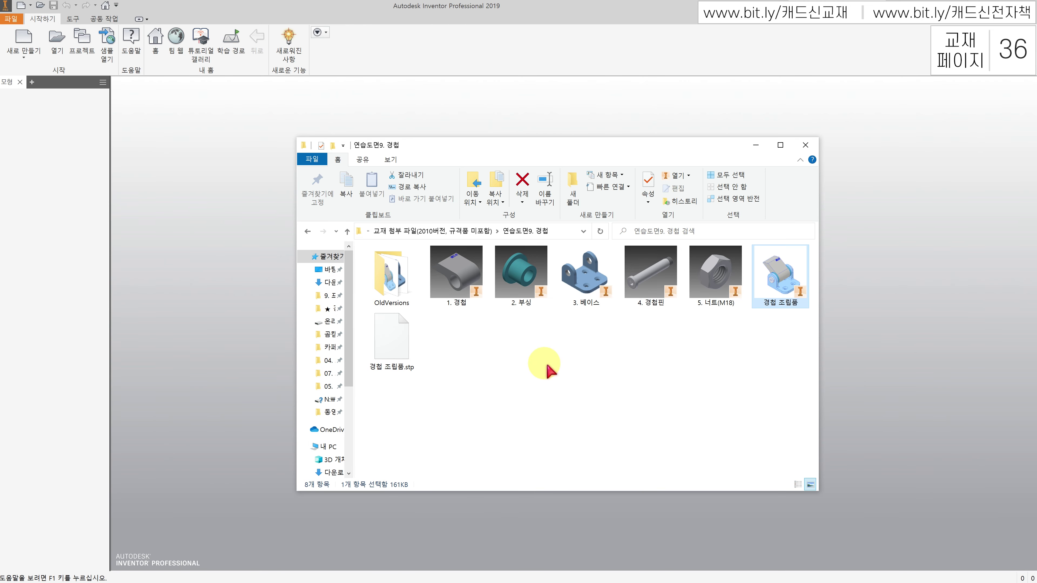
{"action": "left_click", "coordinate": [547, 350]}
{"action": "left_click", "coordinate": [387, 334]}
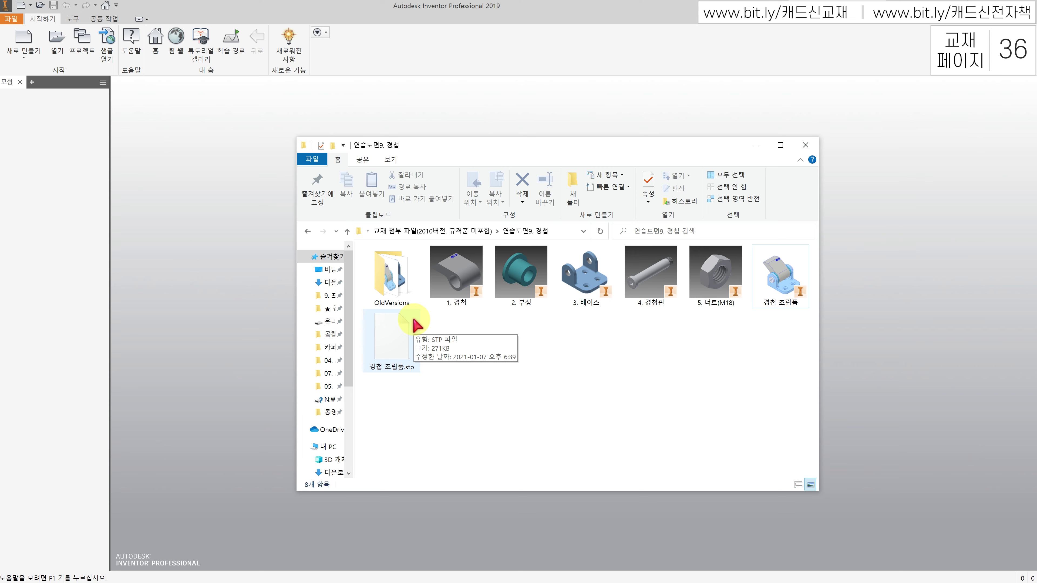
{"action": "left_click", "coordinate": [441, 358]}
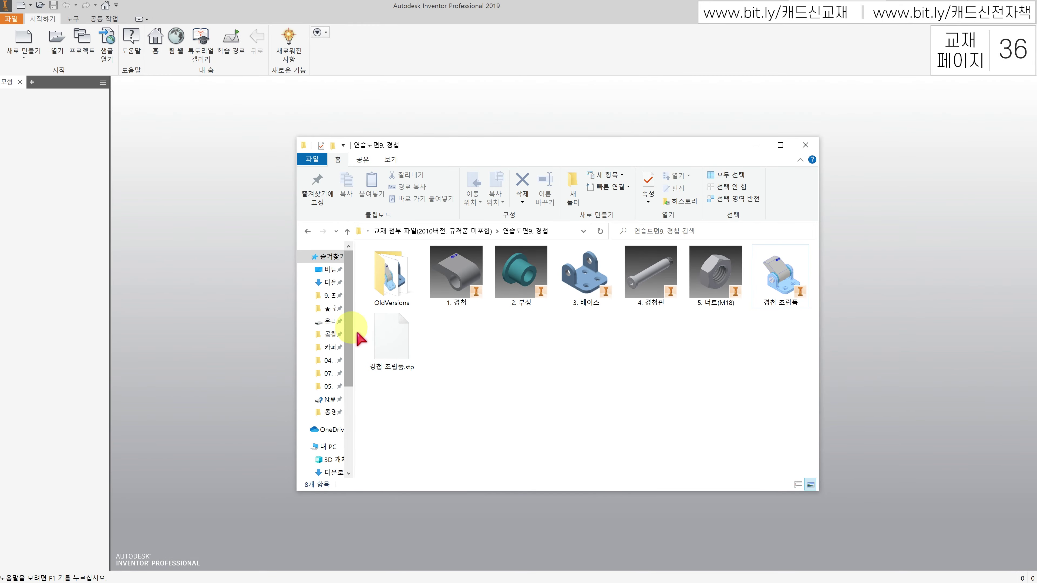
{"action": "left_click", "coordinate": [394, 347]}
{"action": "left_click_drag", "start_coordinate": [394, 348], "coordinate": [287, 445]}
{"action": "left_click", "coordinate": [496, 343]}
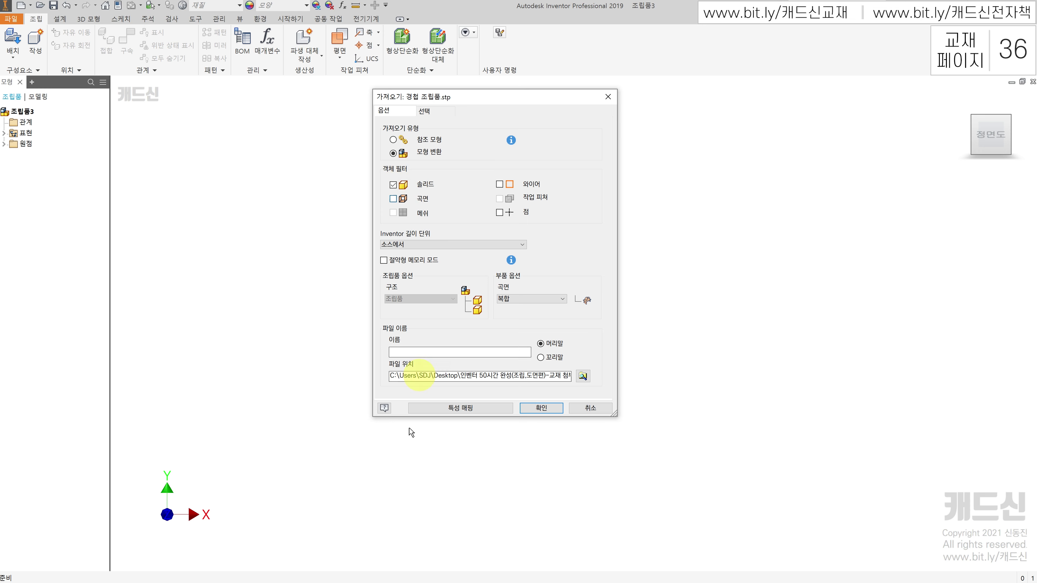
Set the import's file location to a new folder named STEP inside 연습도면9. 경첩.
{"action": "left_click", "coordinate": [513, 379]}
{"action": "key", "text": "End"}
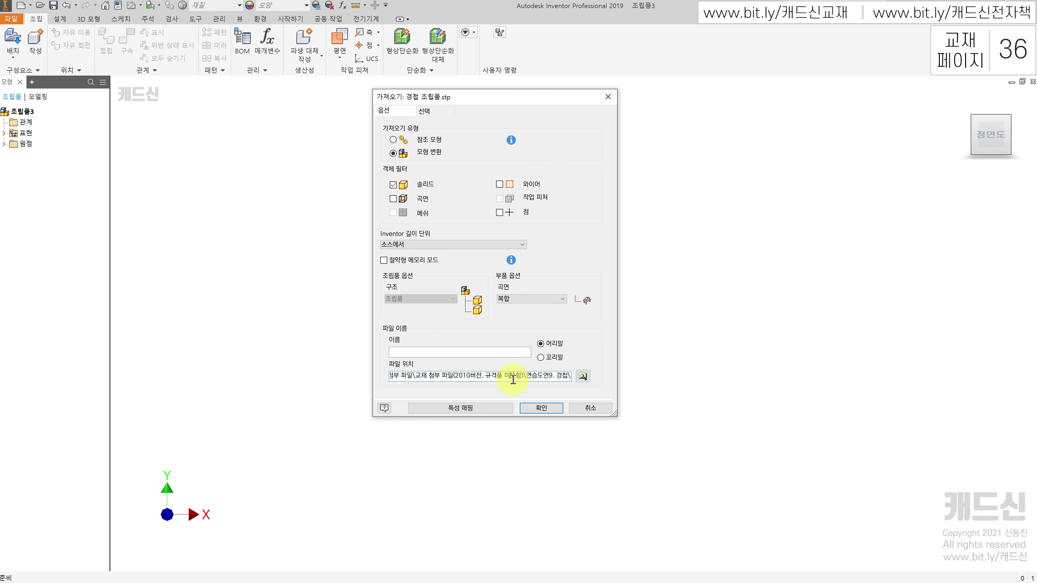
{"action": "left_click", "coordinate": [567, 378]}
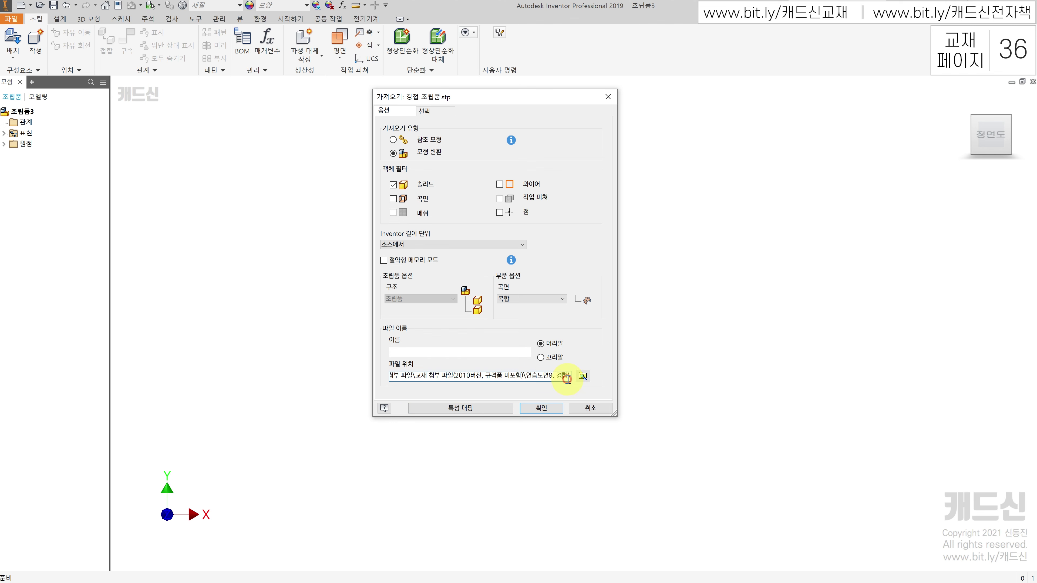
{"action": "left_click", "coordinate": [584, 376]}
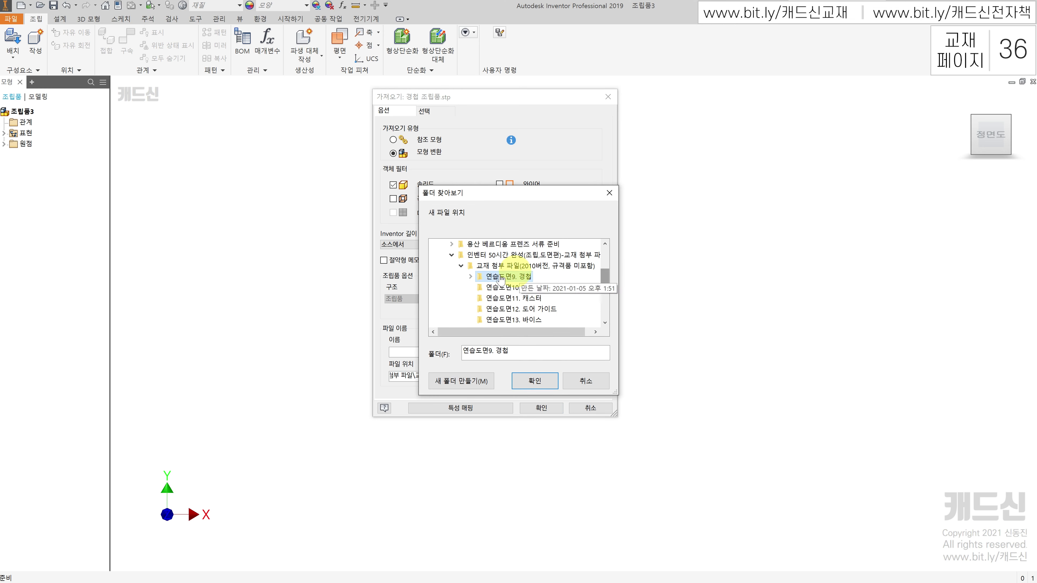
{"action": "left_click", "coordinate": [475, 353]}
{"action": "left_click", "coordinate": [477, 380]}
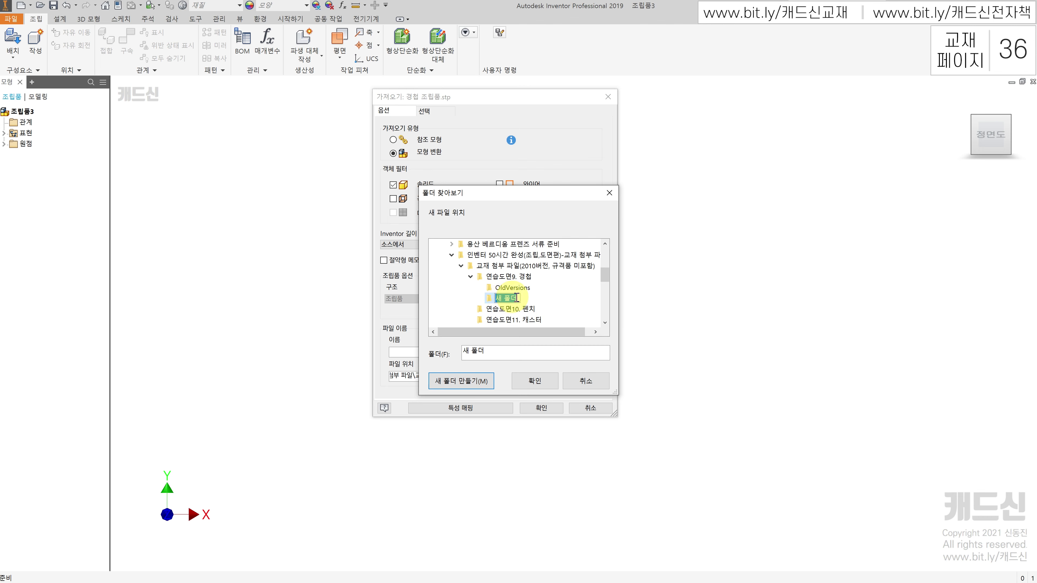
{"action": "type", "text": "STEP"}
{"action": "left_click", "coordinate": [531, 381]}
Import the STEP assembly as a converted model and show it in the isometric view.
{"action": "left_click", "coordinate": [537, 408]}
{"action": "middle_click_drag", "start_coordinate": [357, 226], "coordinate": [232, 281], "text": "shift"}
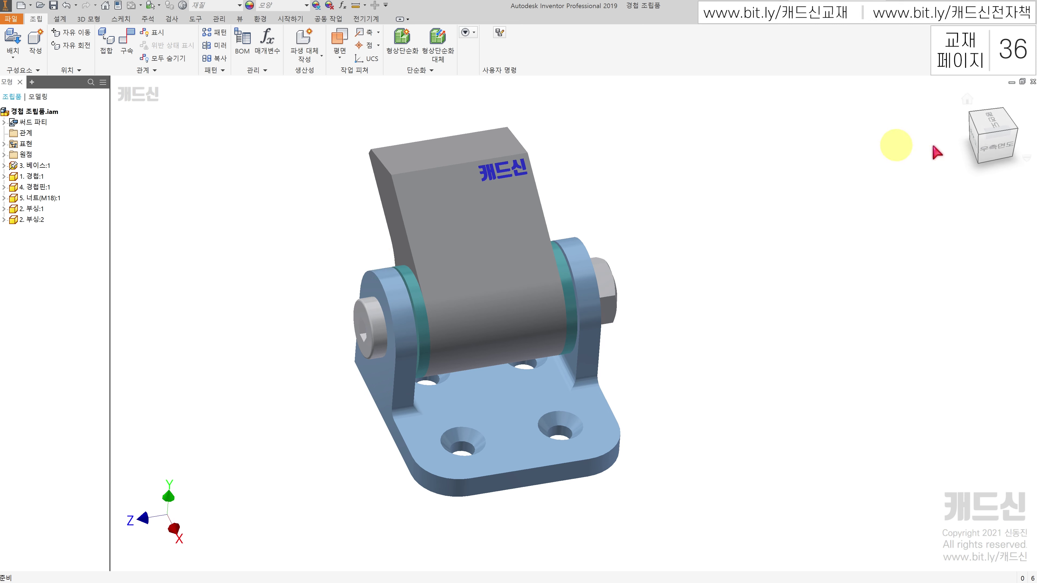
{"action": "left_click", "coordinate": [974, 141]}
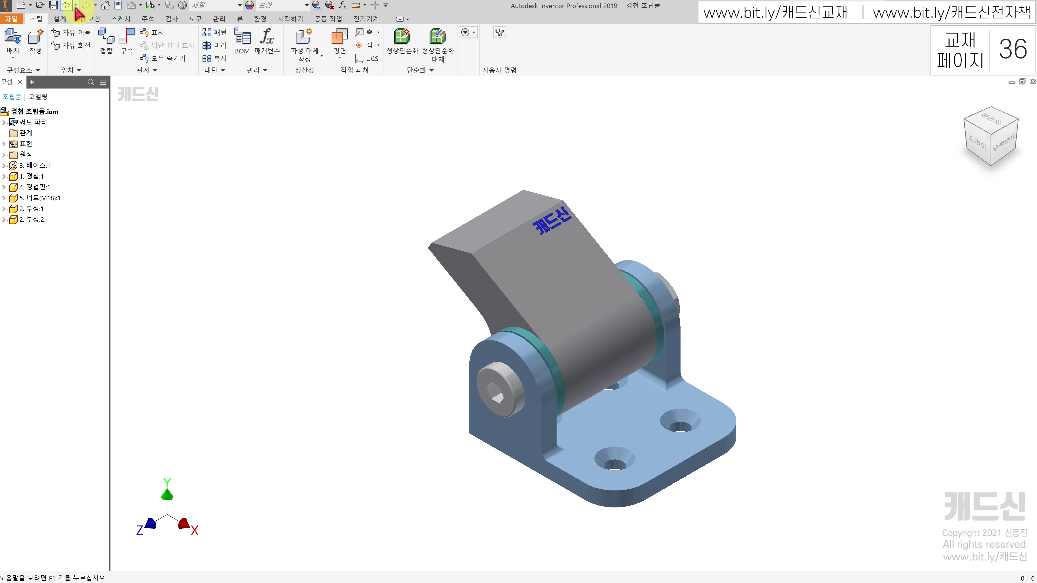
Save the imported hinge assembly together with all of its dependent part files.
{"action": "left_click", "coordinate": [56, 6]}
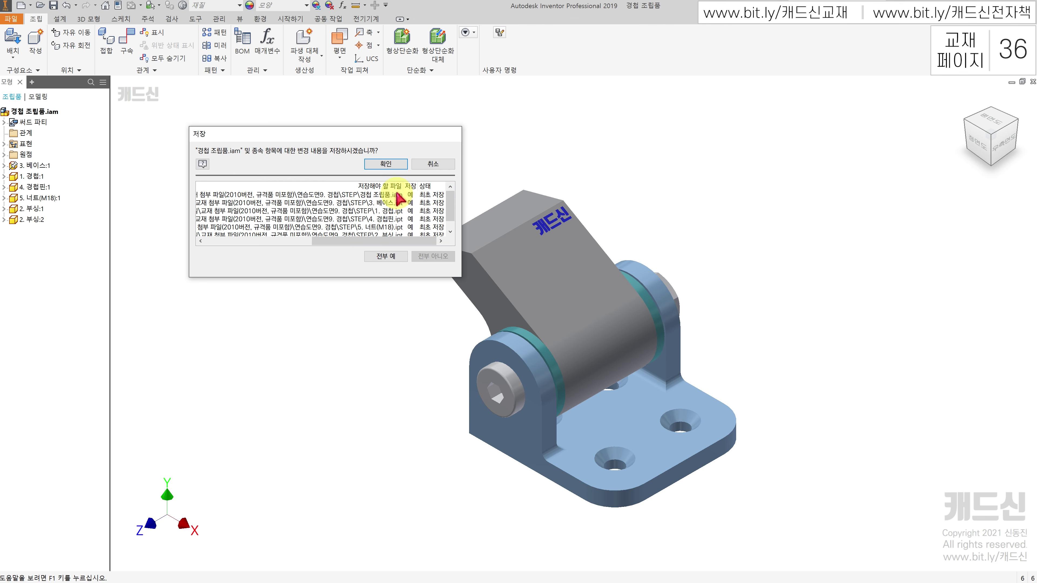
{"action": "left_click", "coordinate": [378, 256]}
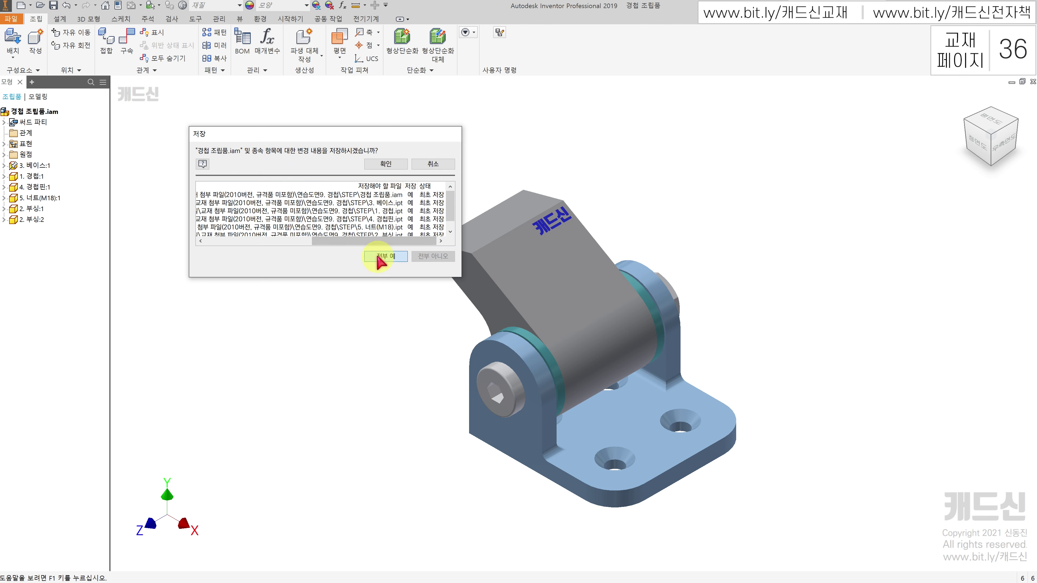
{"action": "left_click", "coordinate": [386, 164]}
Switch to File Explorer, enter the STEP folder and open the 1. 경첩 part in Inventor.
{"action": "left_click", "coordinate": [547, 368]}
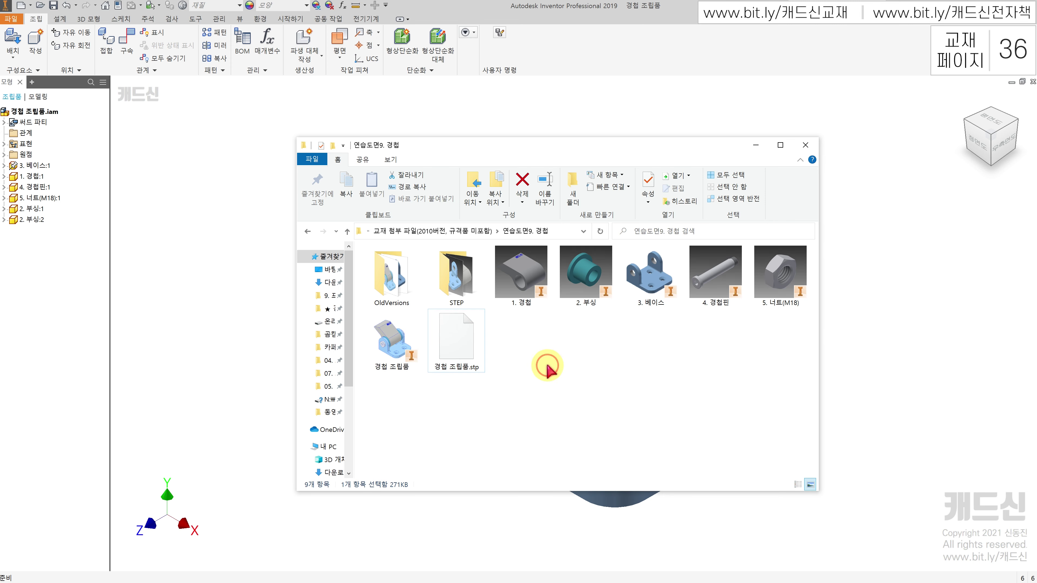
{"action": "double_click", "coordinate": [460, 272]}
{"action": "left_click", "coordinate": [401, 325]}
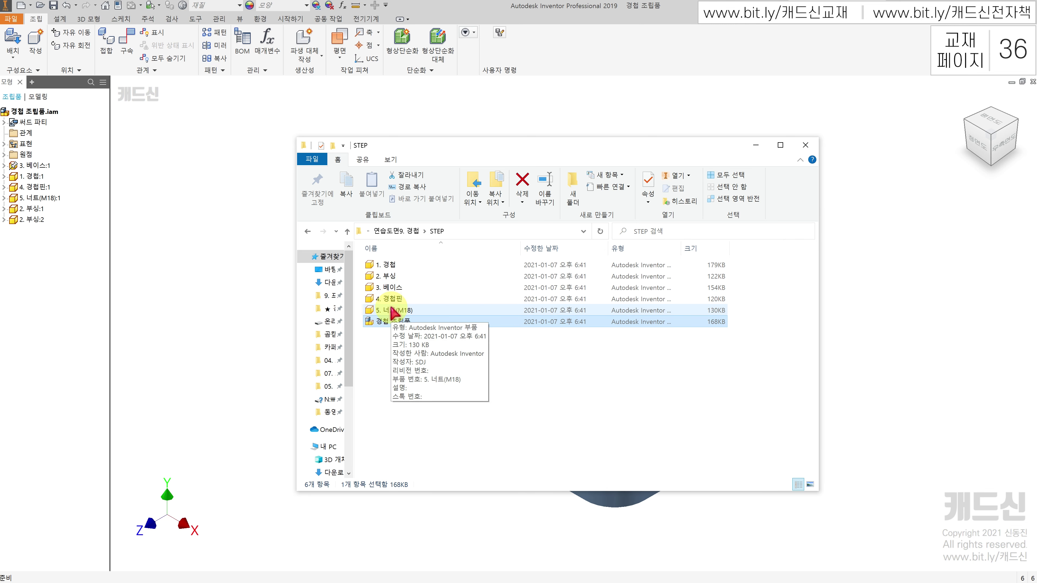
{"action": "double_click", "coordinate": [393, 269]}
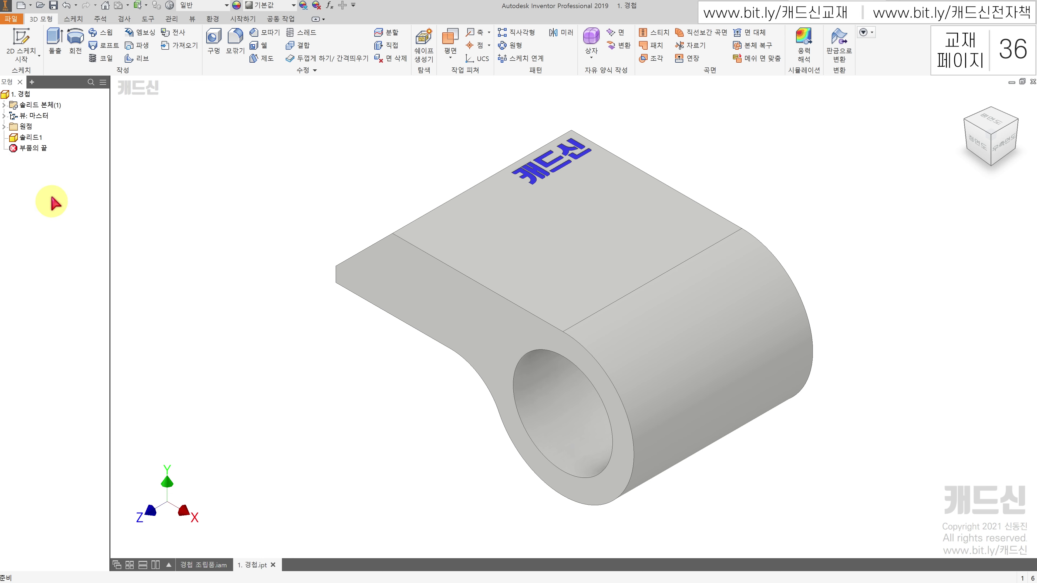
Return to the 경첩 조립품 assembly and start saving a copy with the STL file format.
{"action": "left_click", "coordinate": [216, 565]}
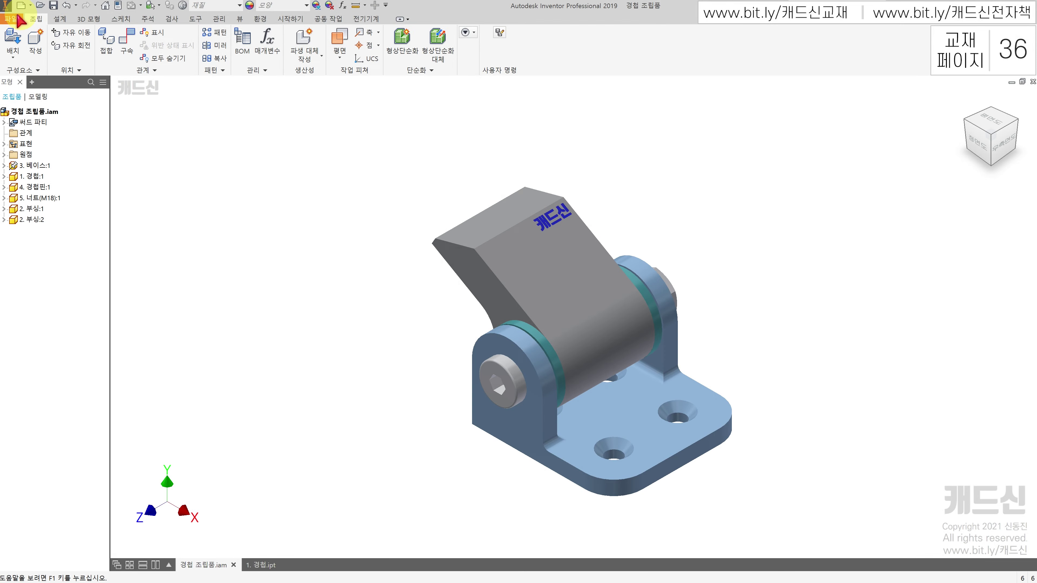
{"action": "left_click", "coordinate": [17, 18]}
{"action": "mouse_move", "coordinate": [71, 133]}
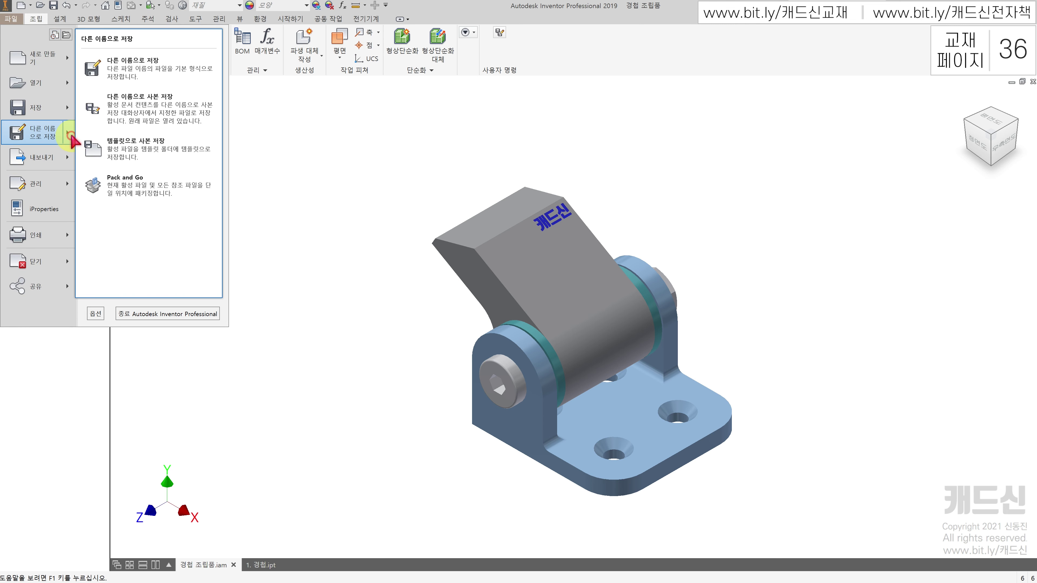
{"action": "left_click", "coordinate": [126, 107]}
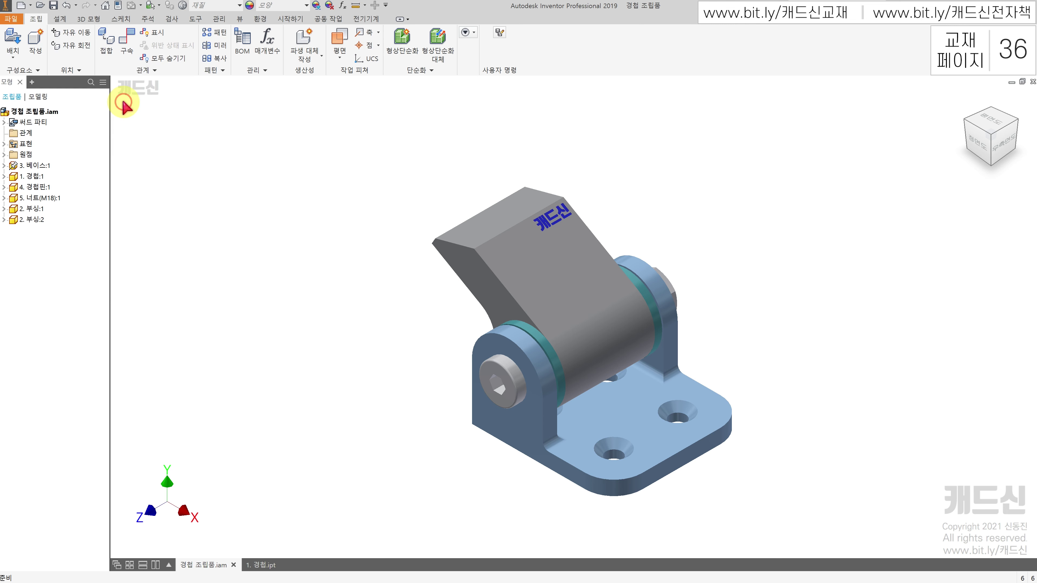
{"action": "left_click", "coordinate": [568, 452]}
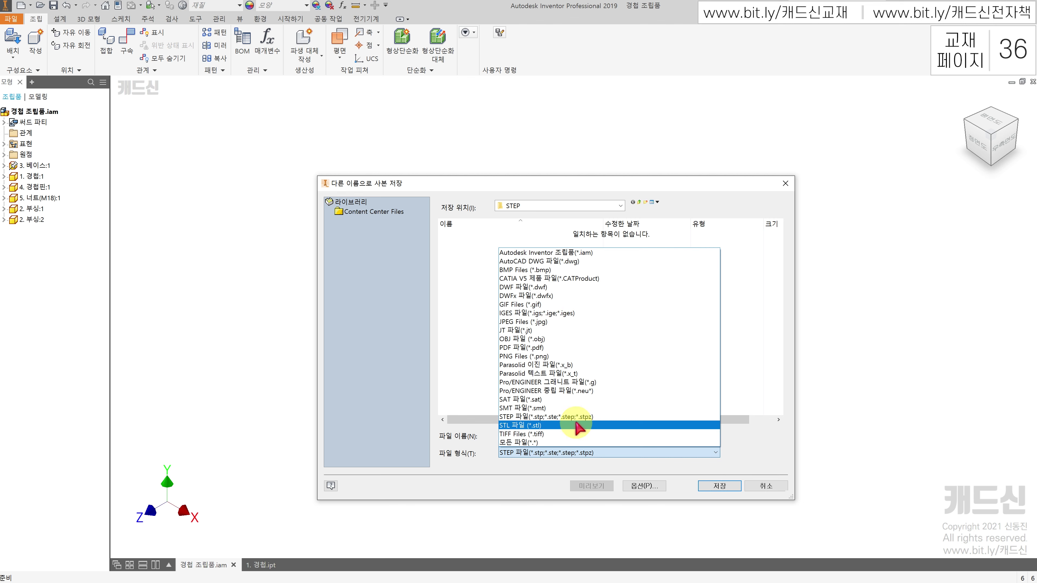
{"action": "left_click", "coordinate": [577, 426]}
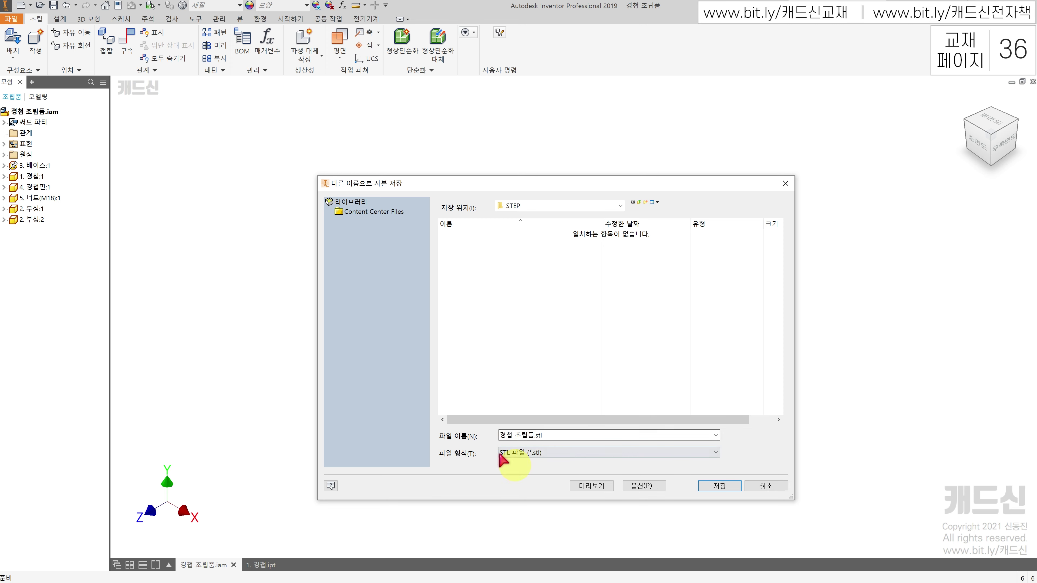
Apply binary, millimetre, single-file, high-resolution STL options and save 경첩 조립품.stl in the STEP folder.
{"action": "left_click", "coordinate": [645, 487]}
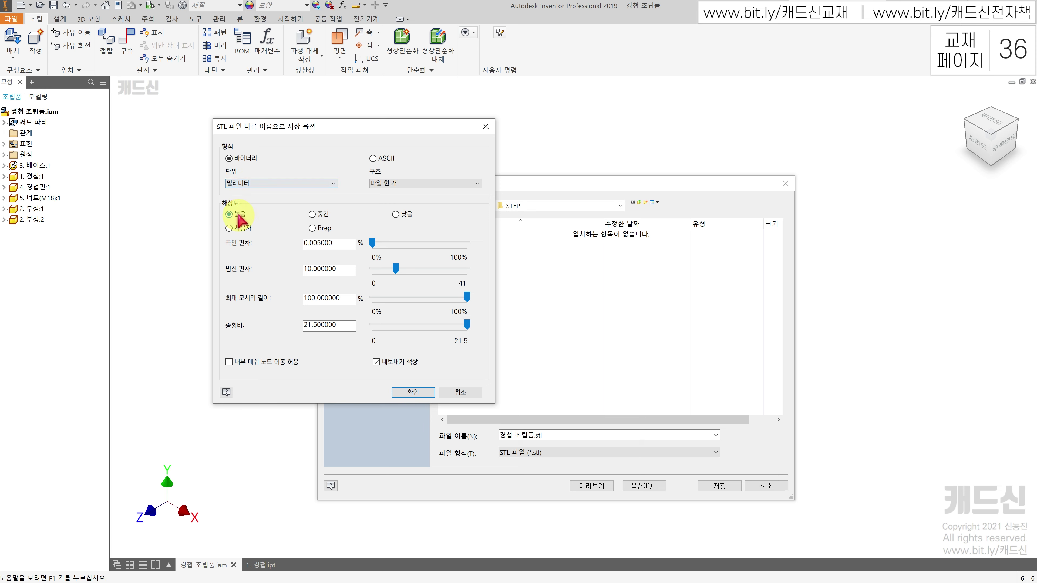
{"action": "left_click", "coordinate": [409, 393]}
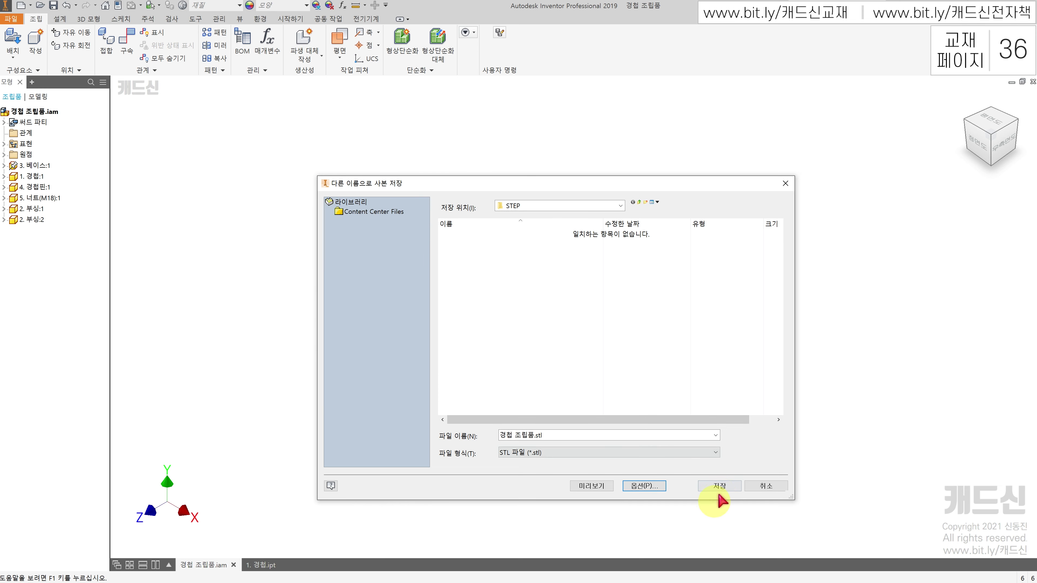
{"action": "left_click", "coordinate": [720, 486]}
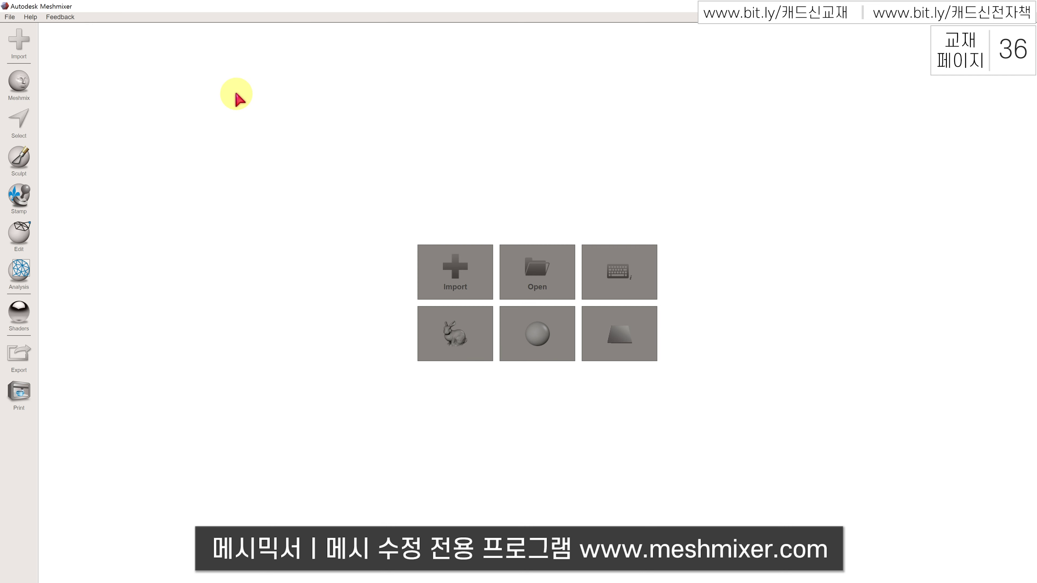
Switch to the STEP folder in File Explorer, load 경첩 조립품.stl into Meshmixer and examine its triangle mesh on the hinge lug.
{"action": "key", "text": "alt+Tab"}
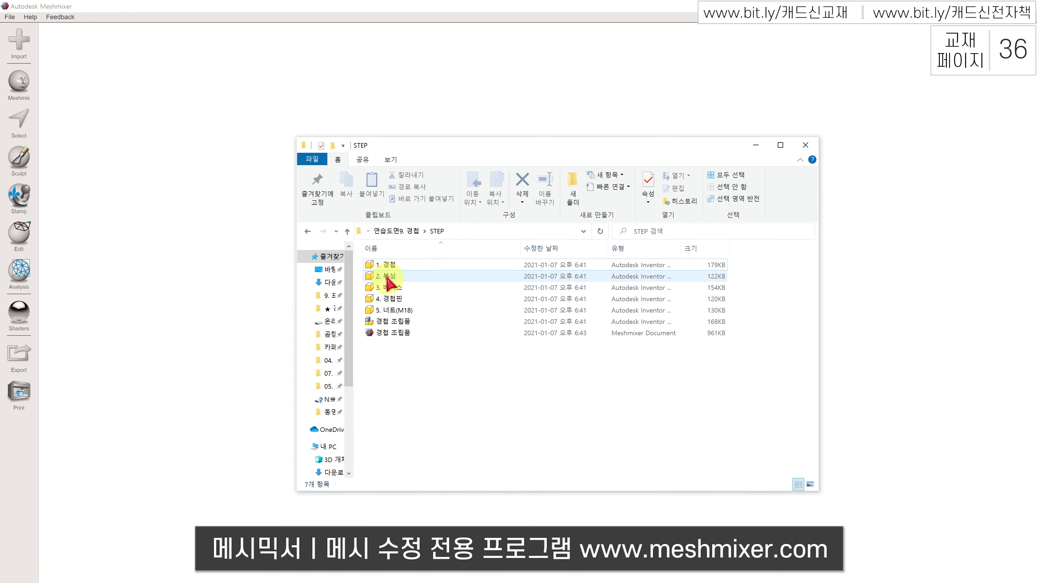
{"action": "left_click", "coordinate": [394, 333]}
{"action": "left_click_drag", "start_coordinate": [394, 333], "coordinate": [206, 178]}
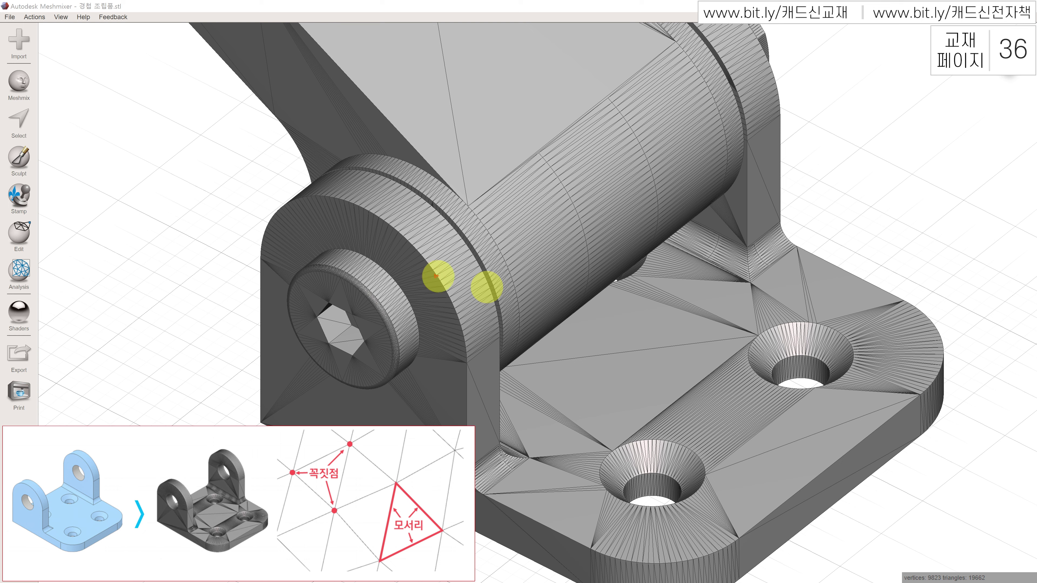
{"action": "mouse_move", "coordinate": [436, 276]}
{"action": "left_mouse_down"}
{"action": "mouse_move", "coordinate": [478, 268]}
{"action": "mouse_move", "coordinate": [435, 283]}
{"action": "left_mouse_up"}
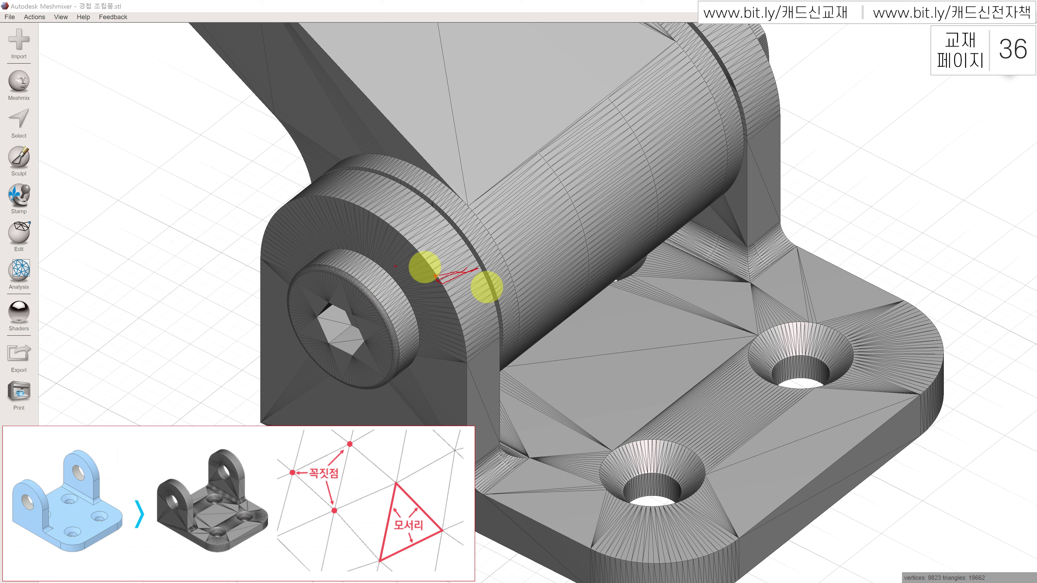